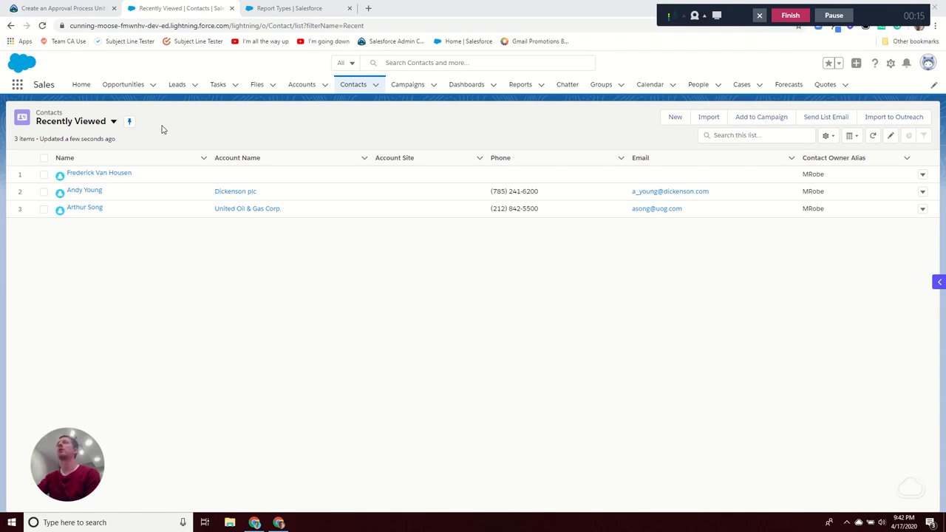
Step: Review a recently viewed contact's detail fields, then go to the Reports tab
left_click(116, 172)
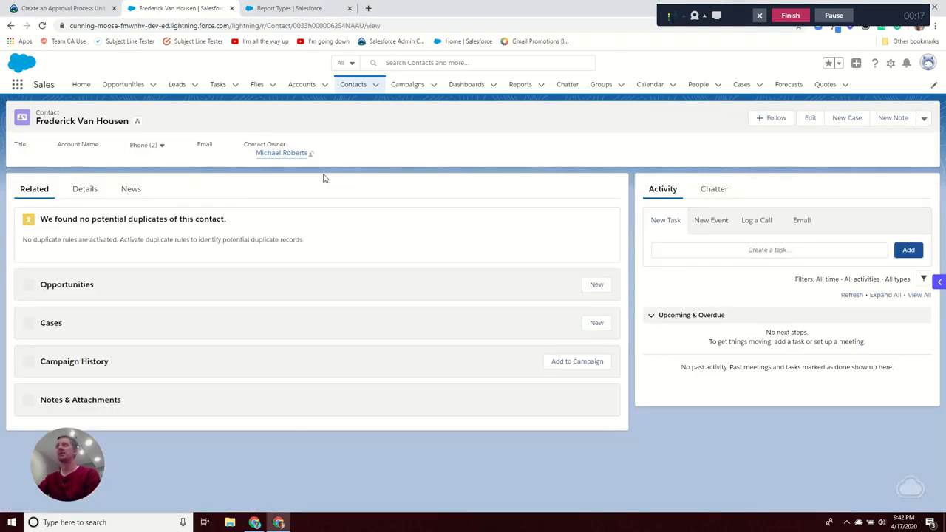
left_click(84, 190)
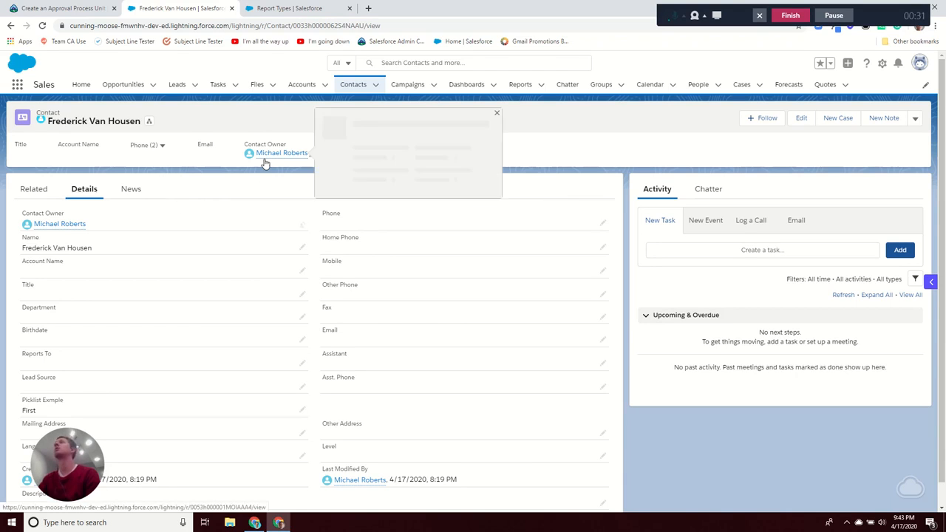
left_click(292, 120)
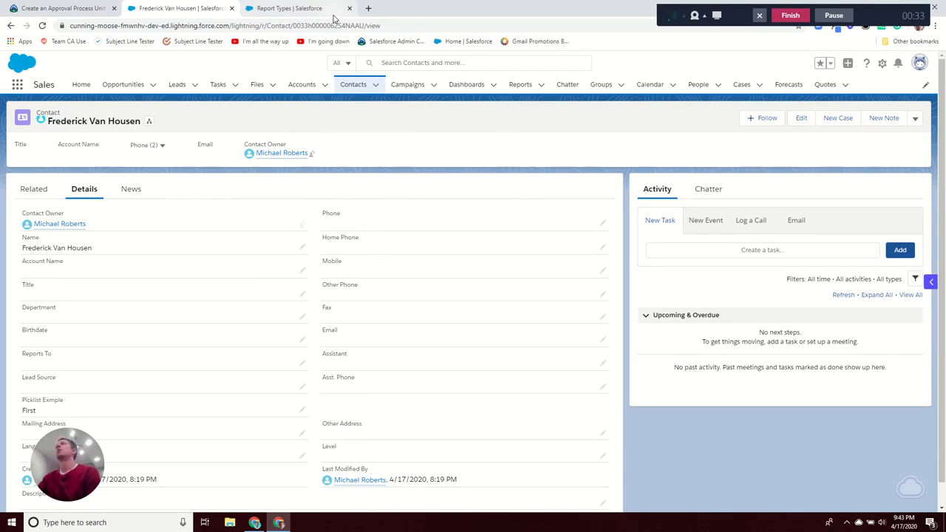
Step: Start a new report on the Contacts & Accounts report type, found by searching 'contacts'
left_click(520, 84)
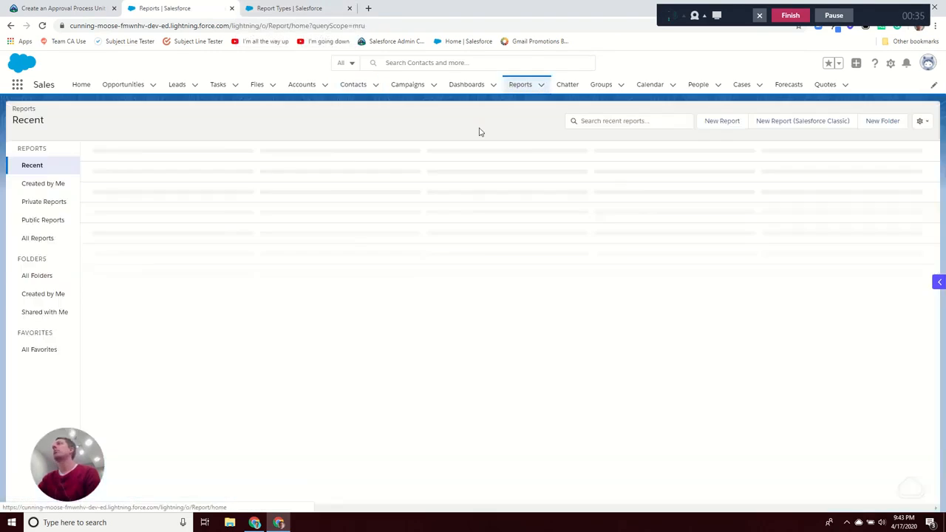
left_click(720, 122)
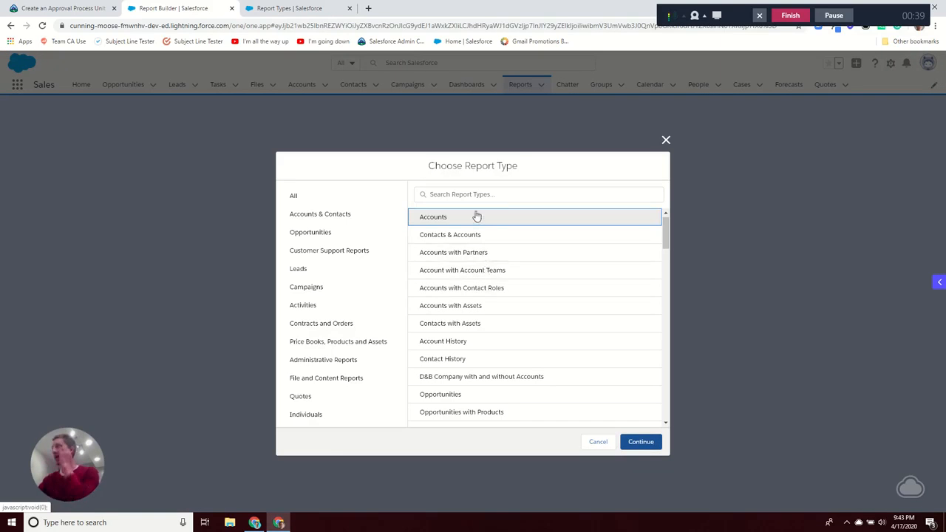
left_click(479, 193)
type("cont")
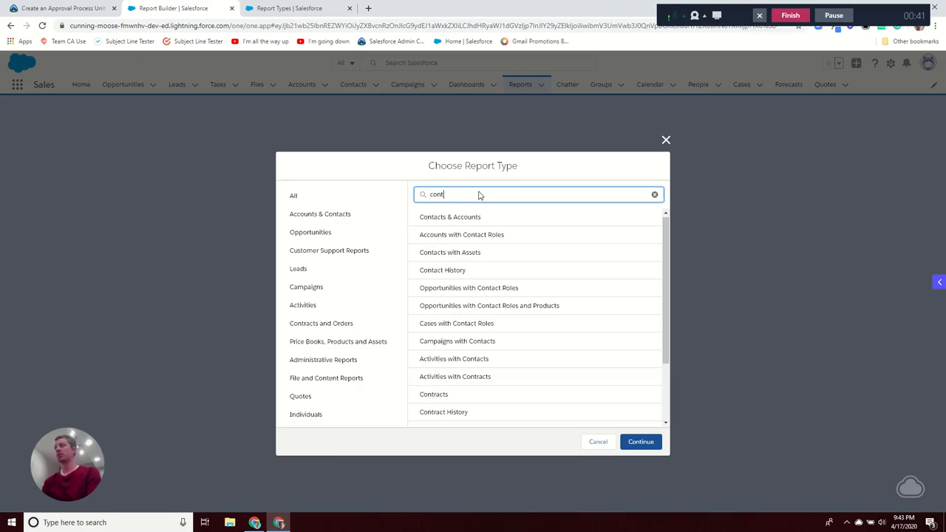
type("acts")
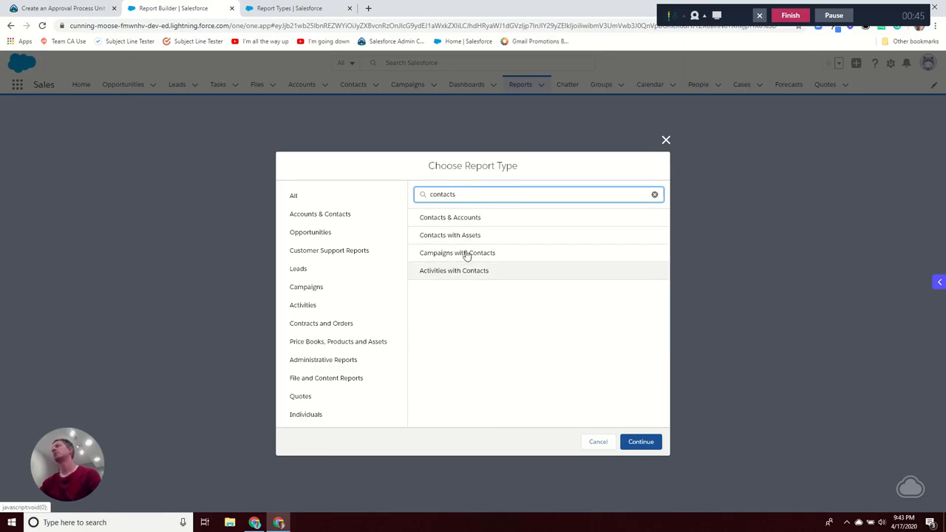
left_click(449, 218)
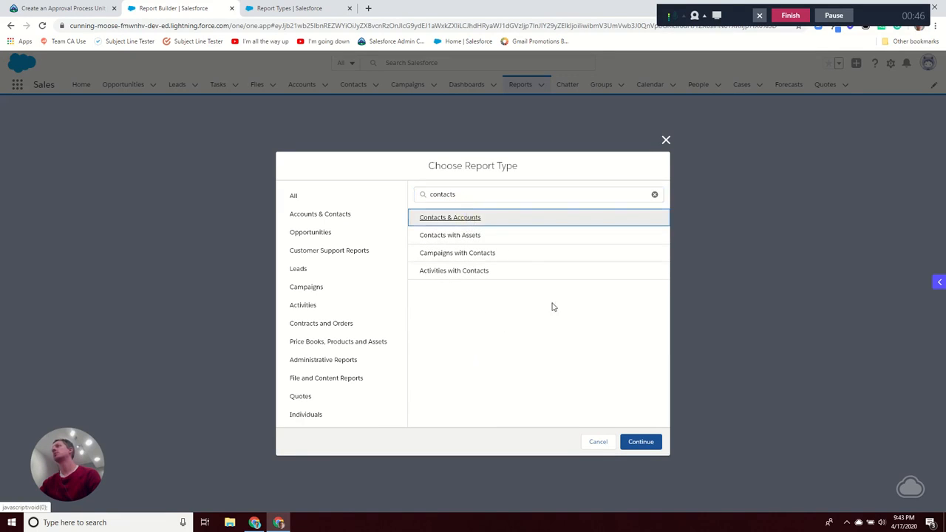
left_click(637, 441)
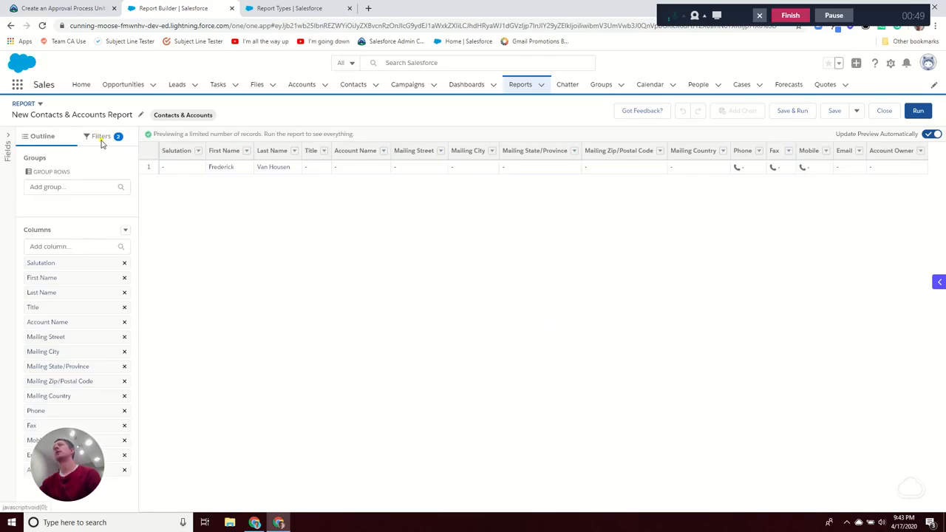
Step: Set the report's Show Me filter to All accounts
left_click(101, 139)
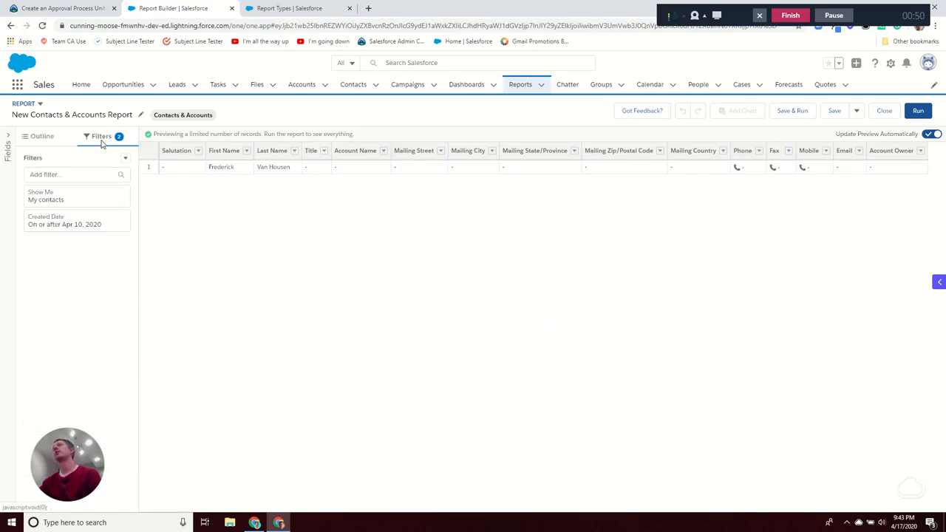
left_click(74, 204)
left_click(185, 201)
left_click(181, 271)
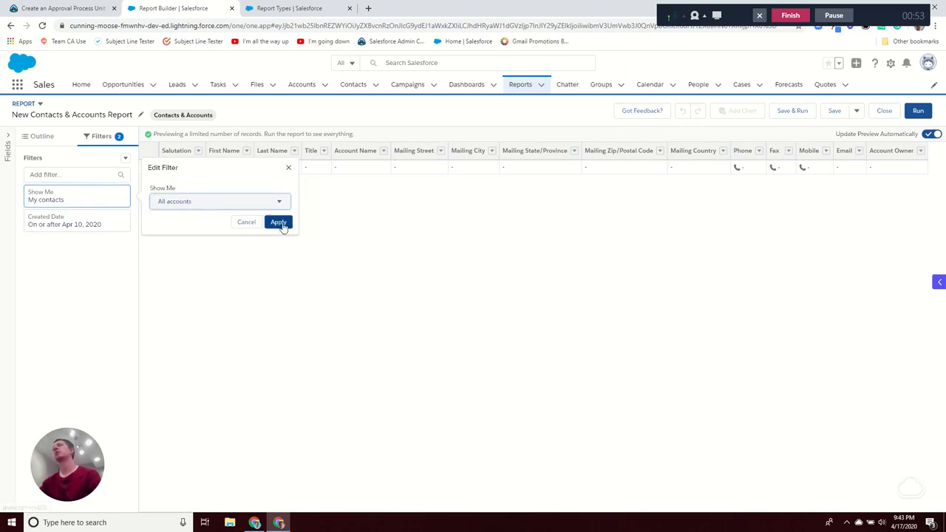
left_click(278, 223)
Step: Set the Created Date range to All Time and run the report, listing 20 contacts
left_click(52, 226)
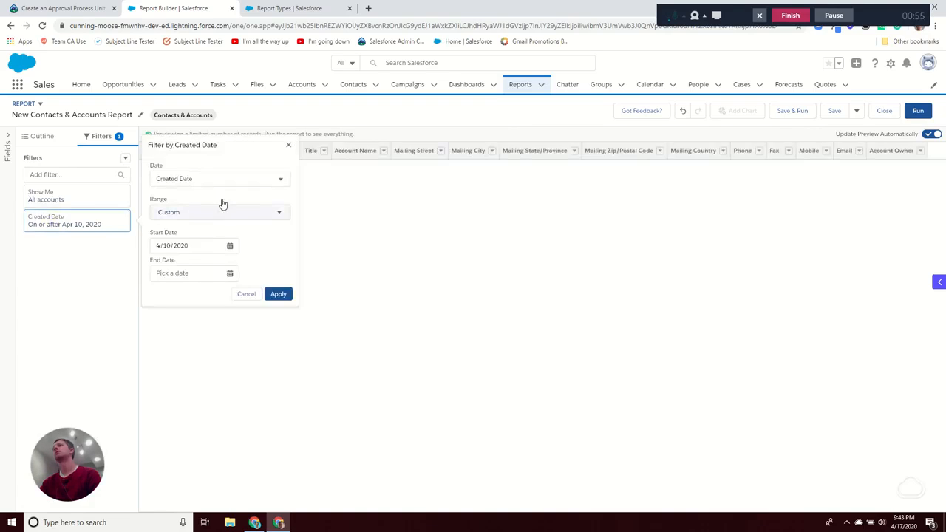
left_click(225, 213)
left_click(227, 234)
left_click(280, 247)
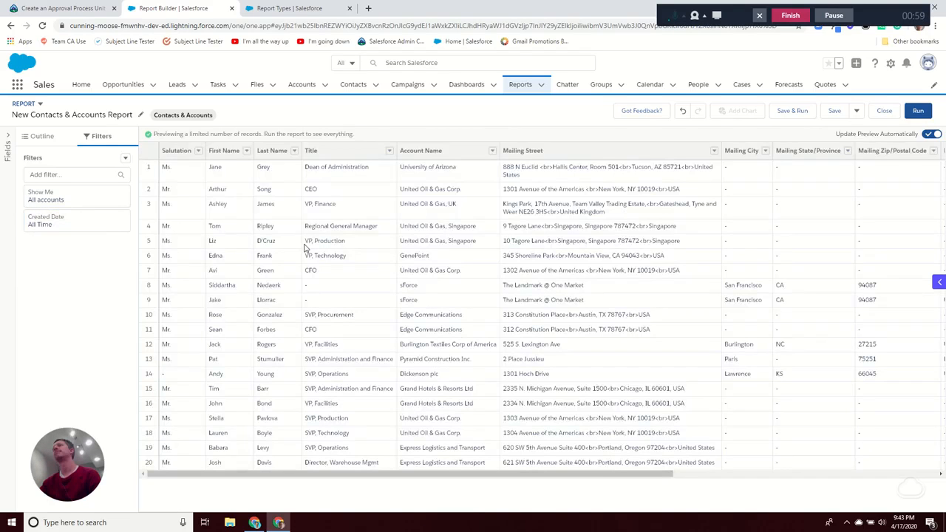
left_click(918, 111)
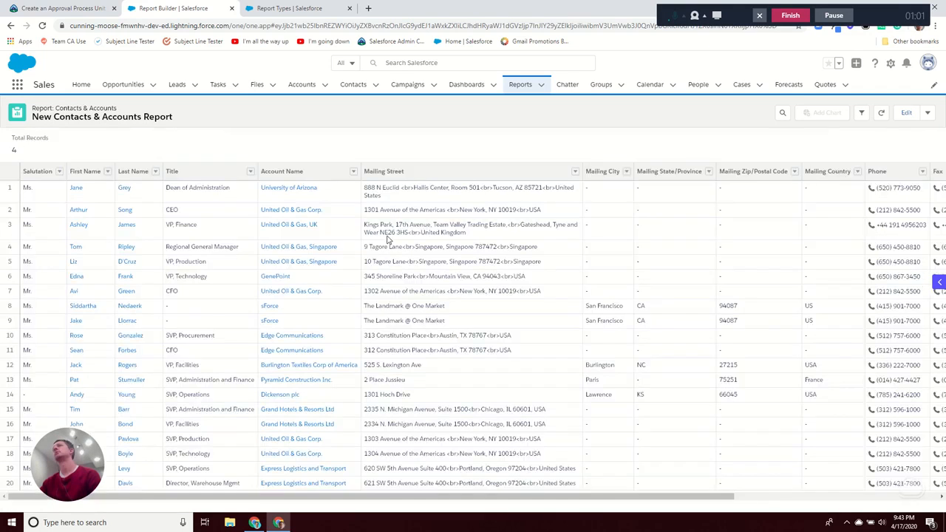
left_click_drag(894, 466, 885, 469)
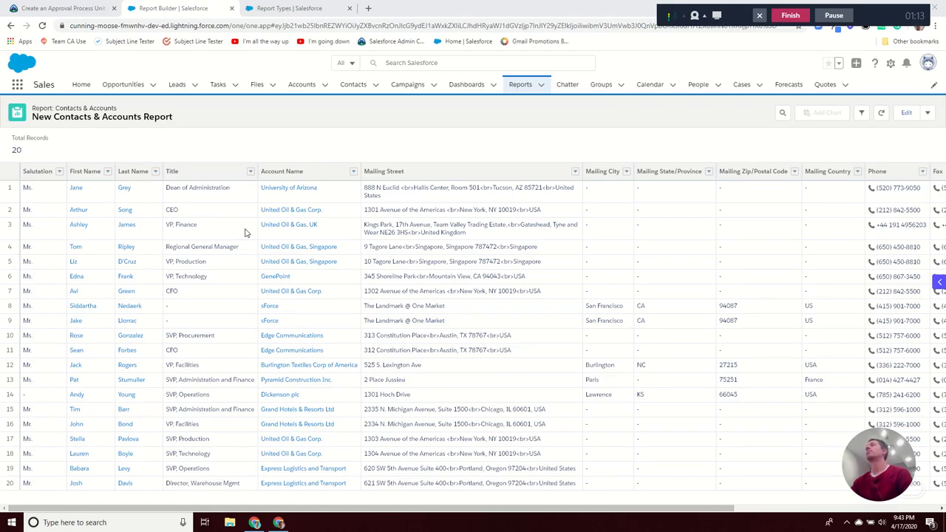
Step: Go to Report Types in Setup and open a blank New Custom Report Type form
left_click(279, 13)
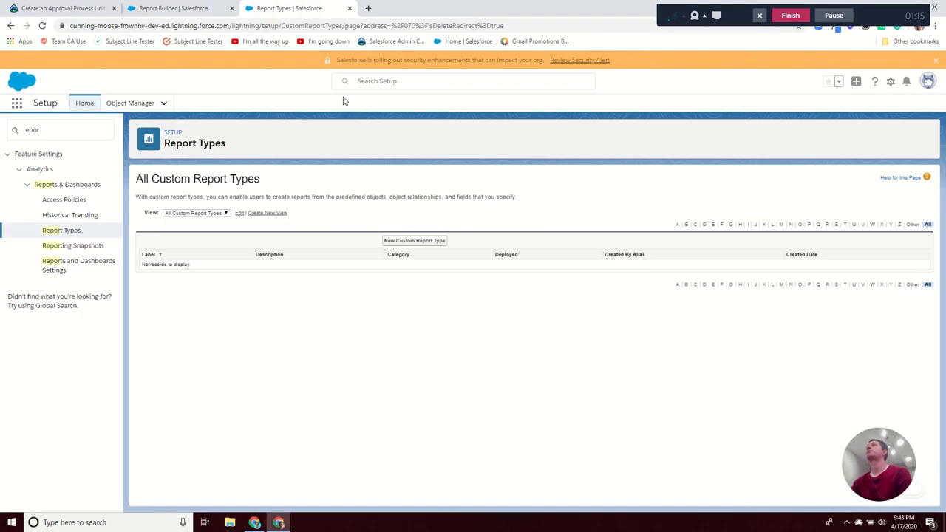
left_click(211, 9)
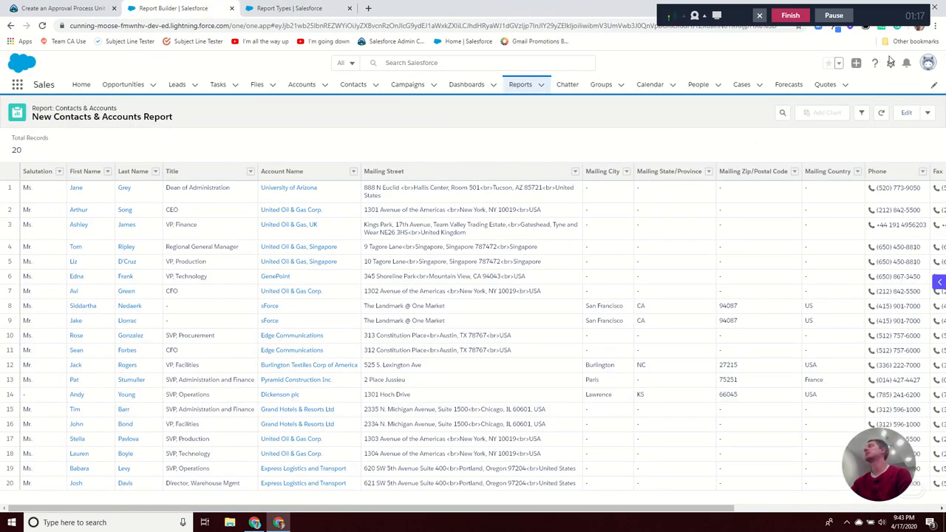
left_click(890, 63)
left_click(292, 9)
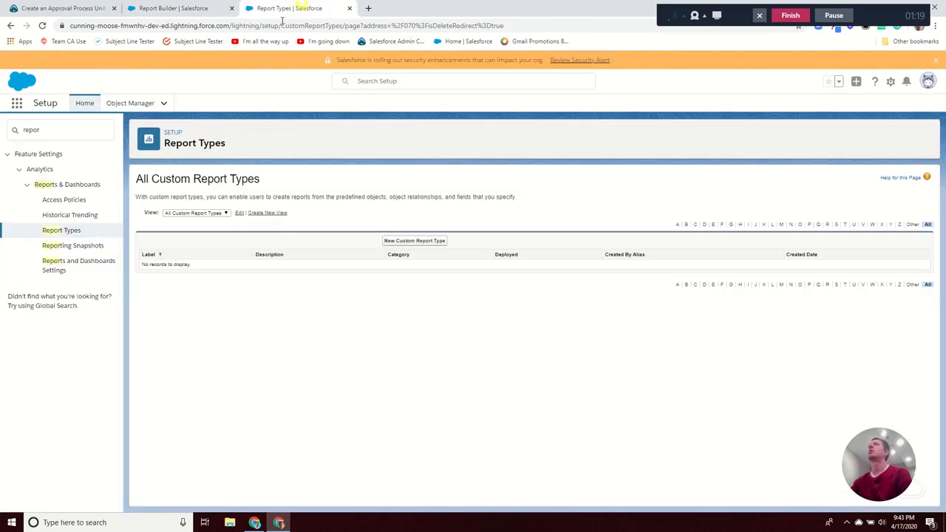
left_click(70, 232)
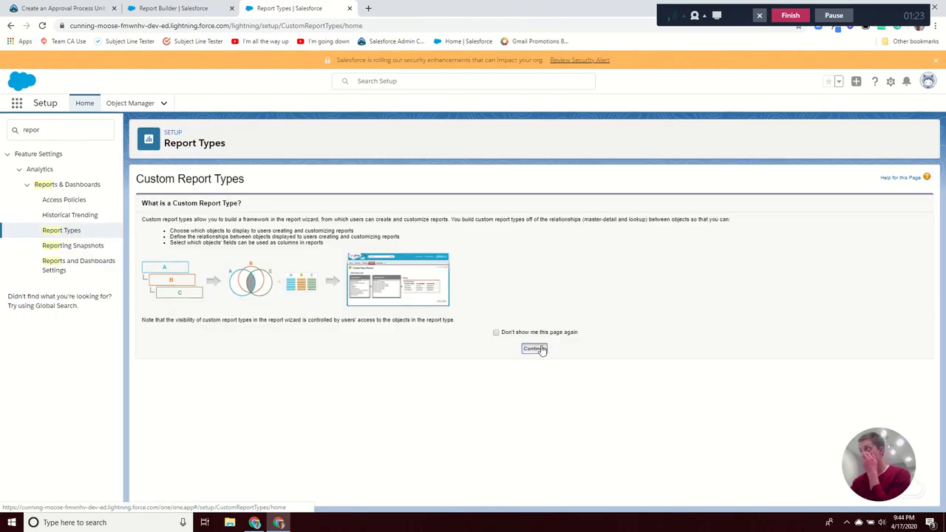
left_click(541, 349)
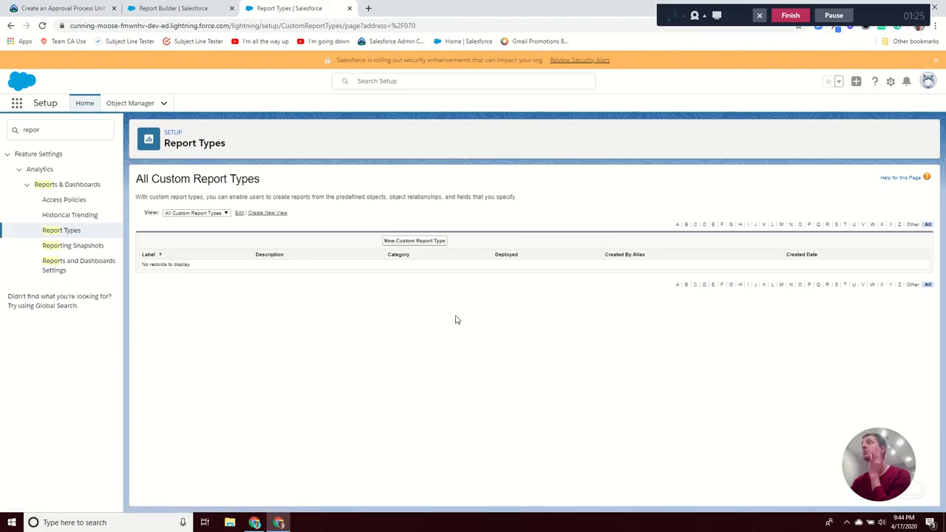
left_click(406, 241)
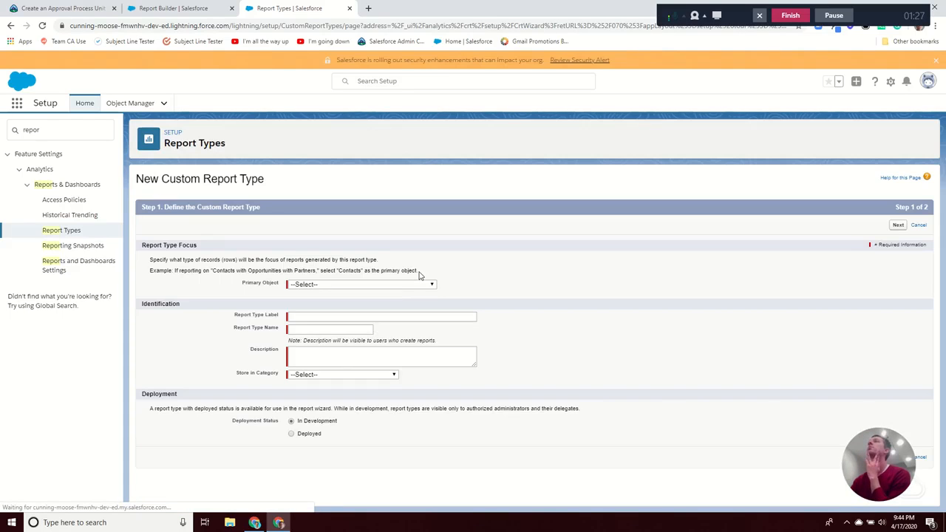
Step: Choose Contacts as primary object and label the report type 'Contacts with or without Accounts'
left_click(395, 286)
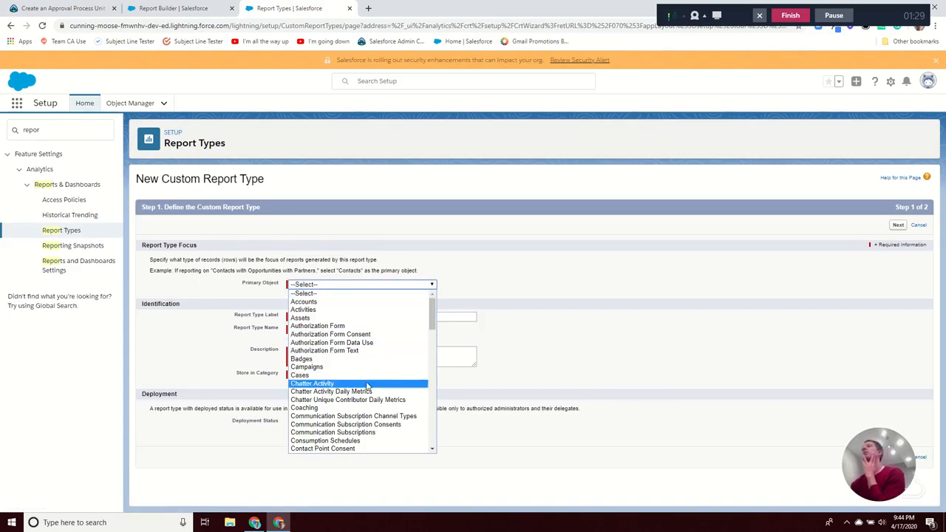
scroll(362, 398, "down", 3)
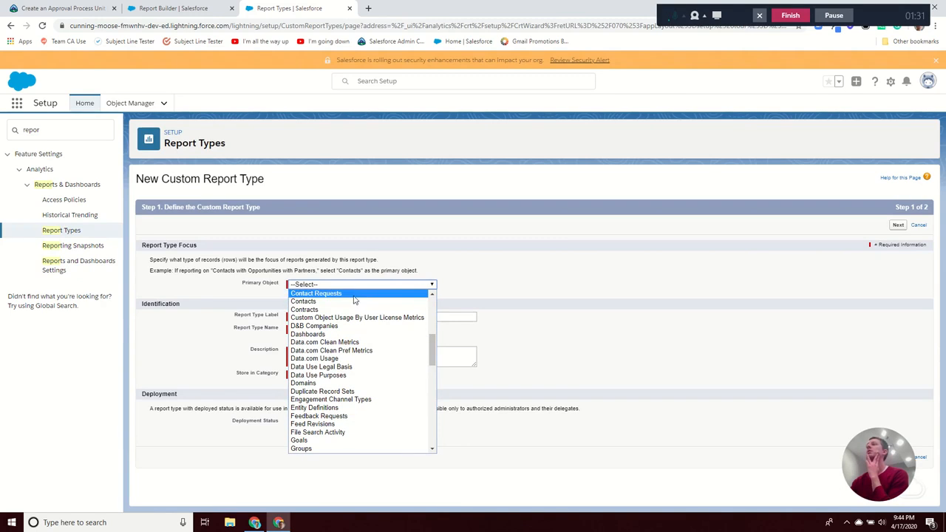
left_click(352, 305)
left_click(352, 317)
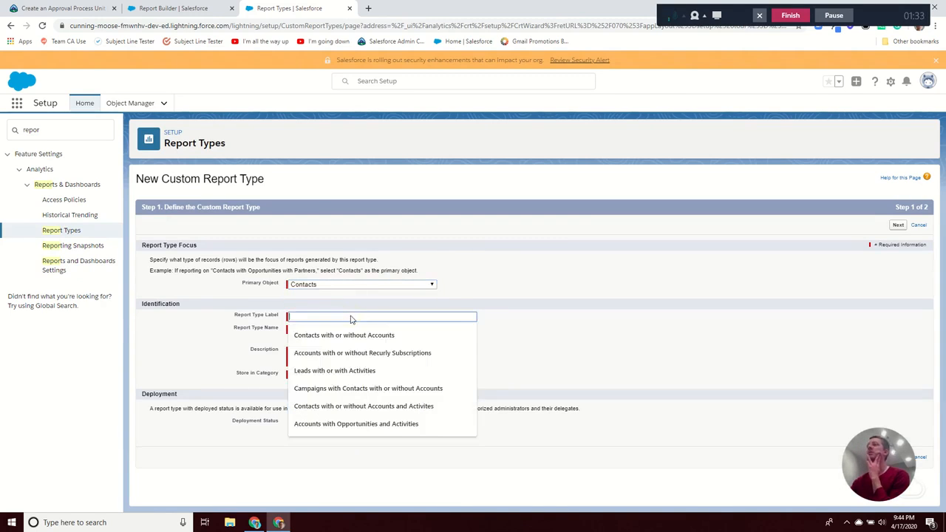
left_click(315, 337)
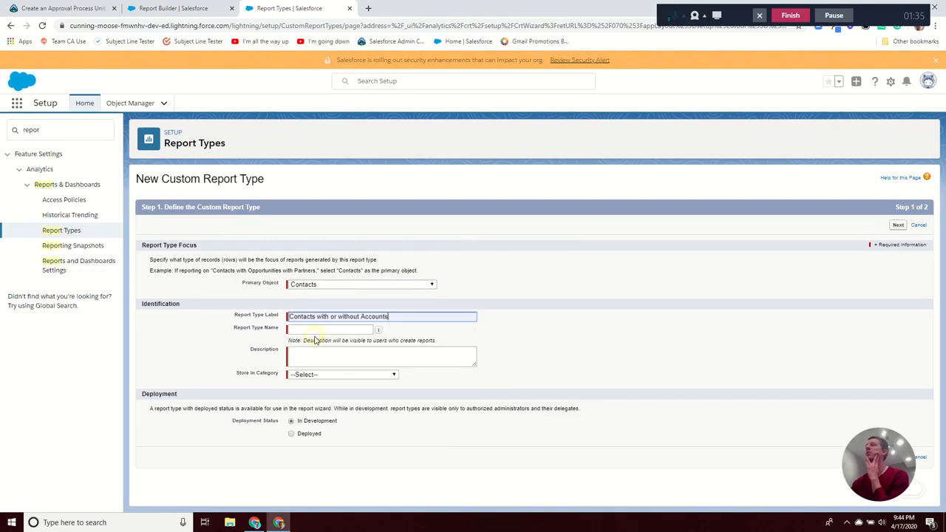
left_click(329, 330)
left_click(545, 333)
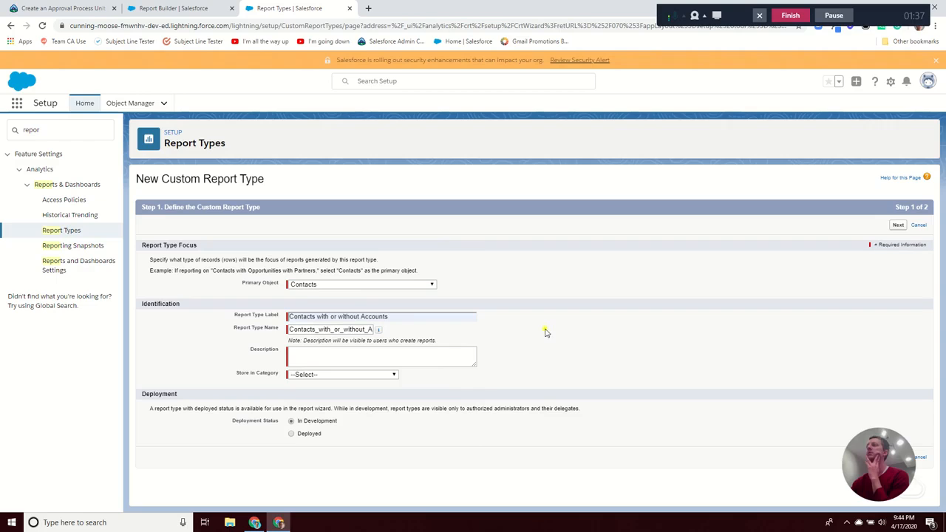
Step: Describe it as 'Shows allL contacts', file it under Accounts & Contacts, and mark it Deployed
left_click(448, 355)
type("Shows ")
type("all")
type("L contacts")
left_click(376, 377)
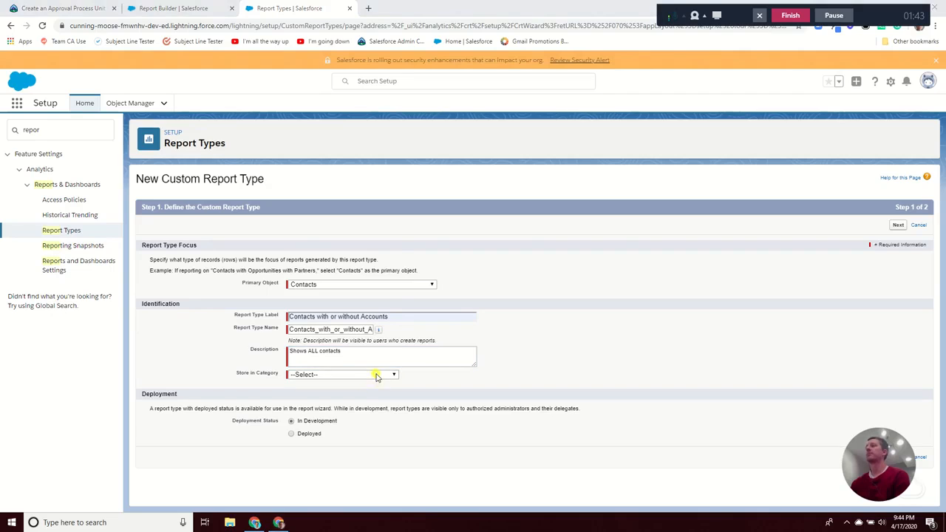
left_click(376, 377)
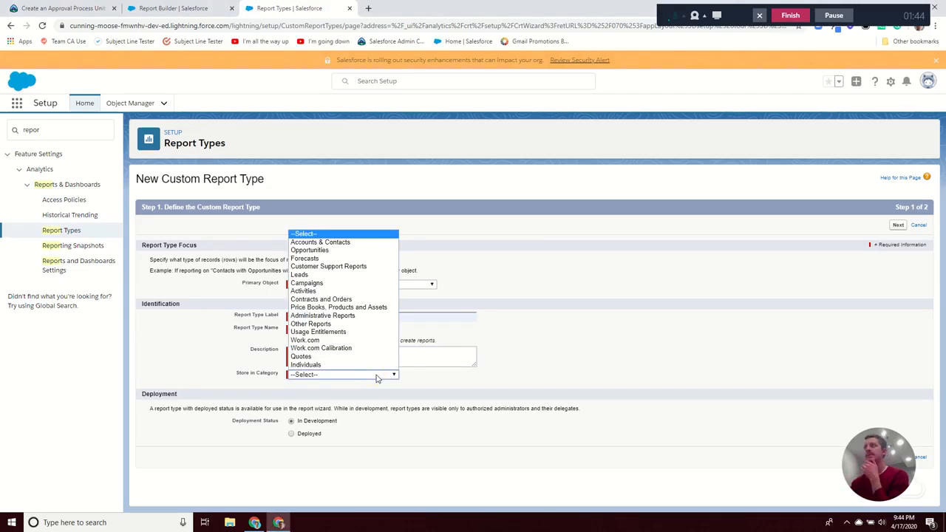
left_click(369, 248)
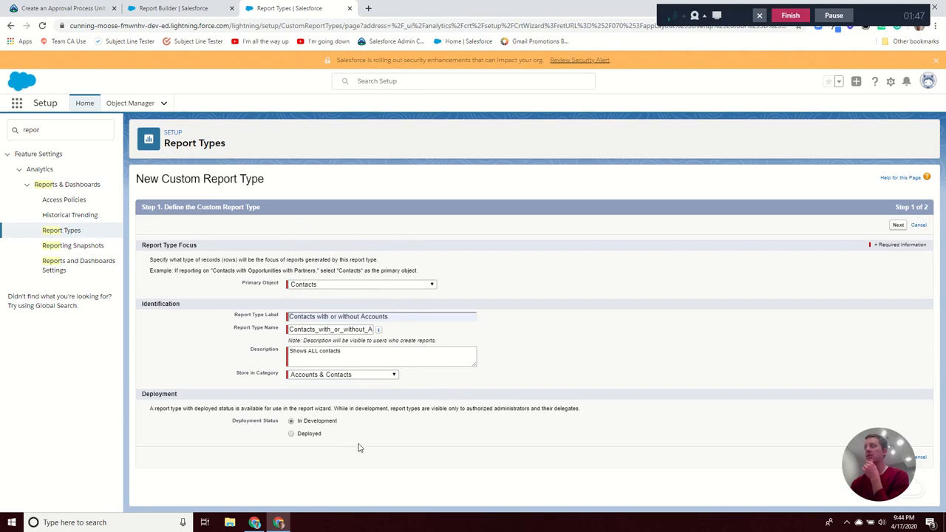
left_click_drag(863, 446, 67, 456)
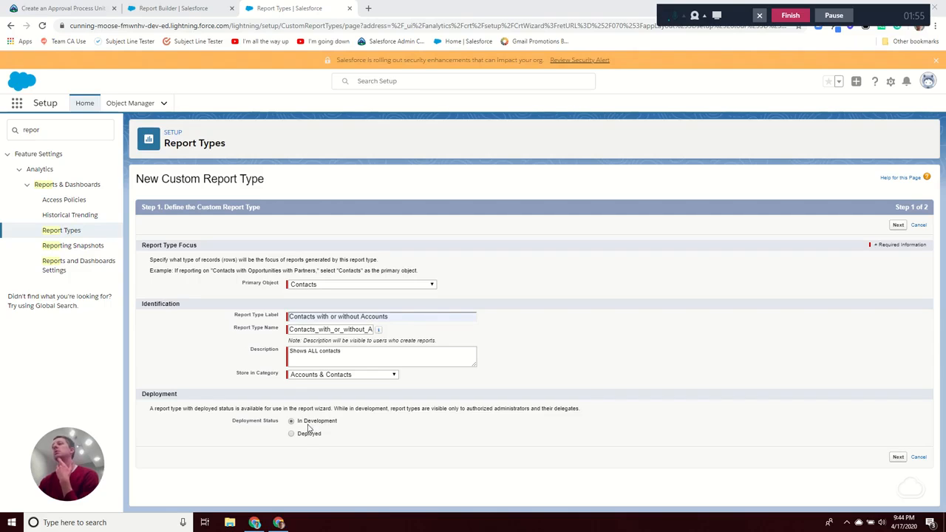
left_click(308, 434)
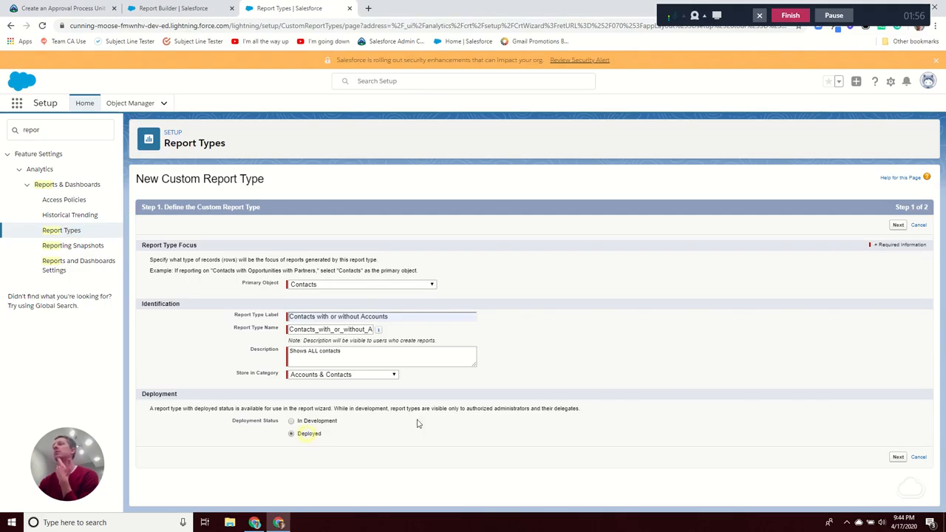
Step: Advance the wizard to Step 2, Define Report Records Set
left_click(898, 224)
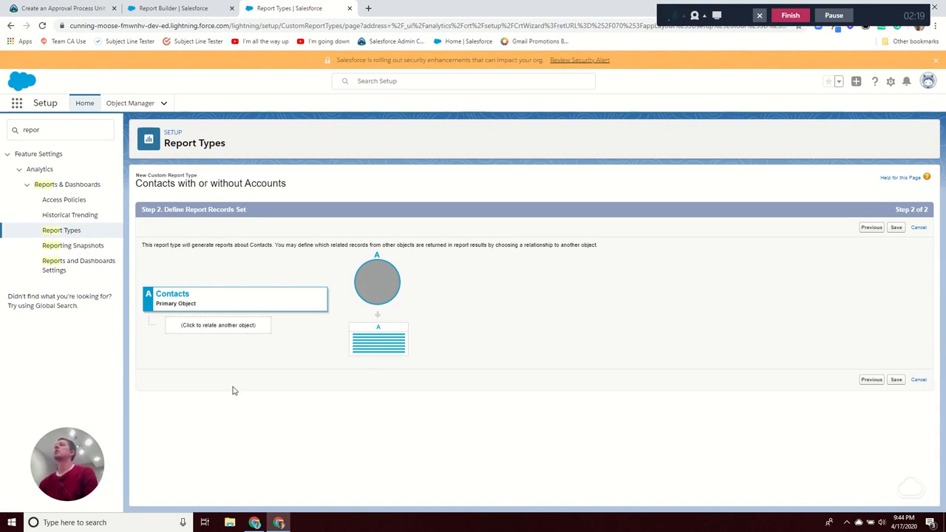
Step: Try relating Opportunities as object B, remove it to keep only Contacts, and save
left_click(237, 335)
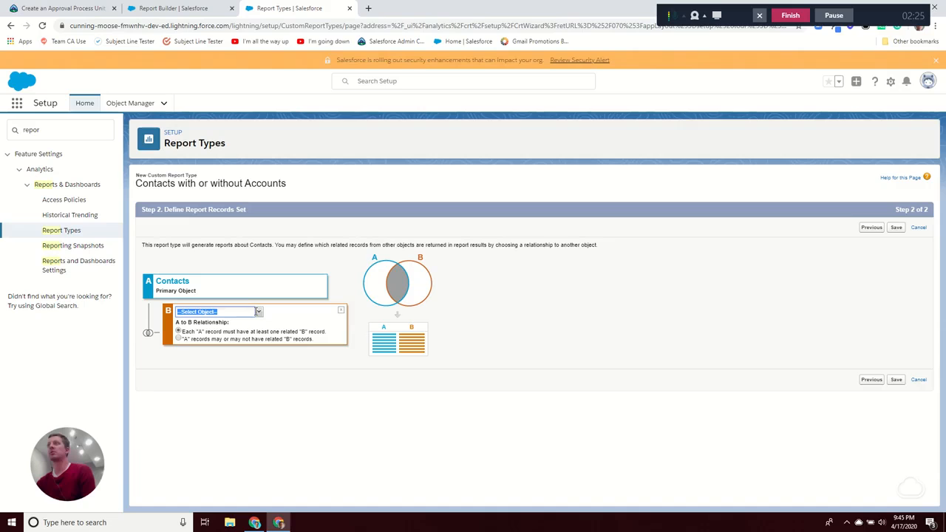
left_click(258, 313)
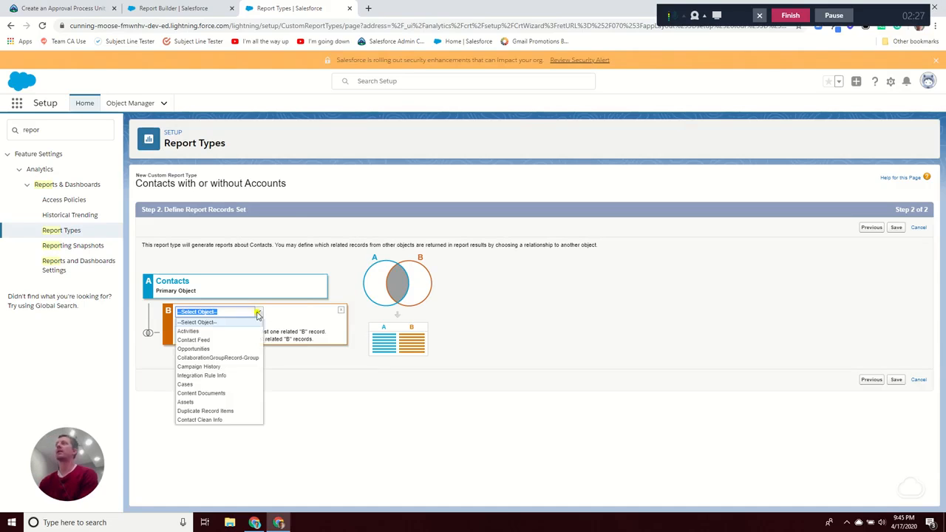
left_click(244, 348)
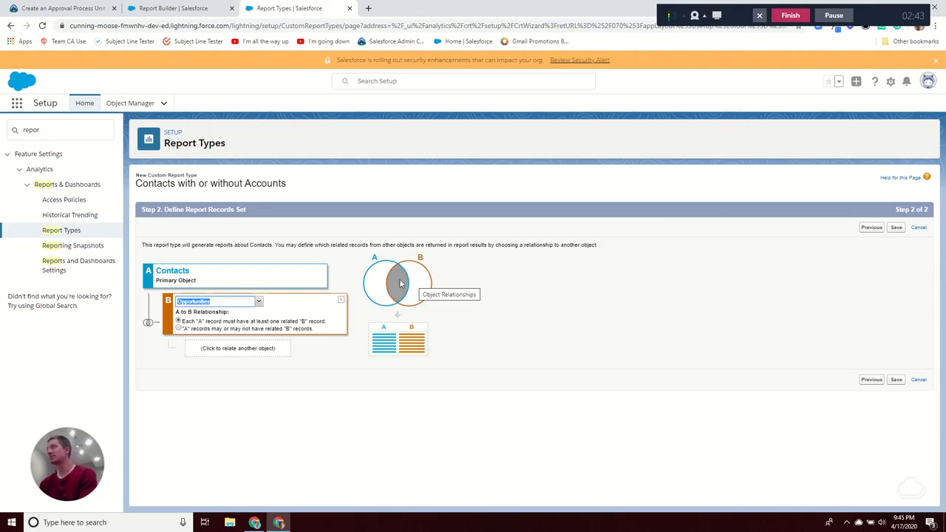
left_click(230, 329)
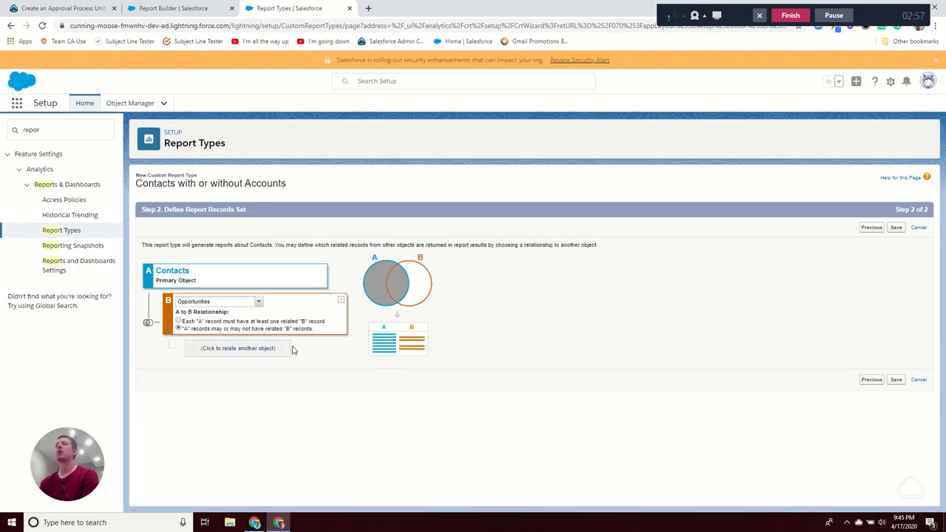
left_click(341, 301)
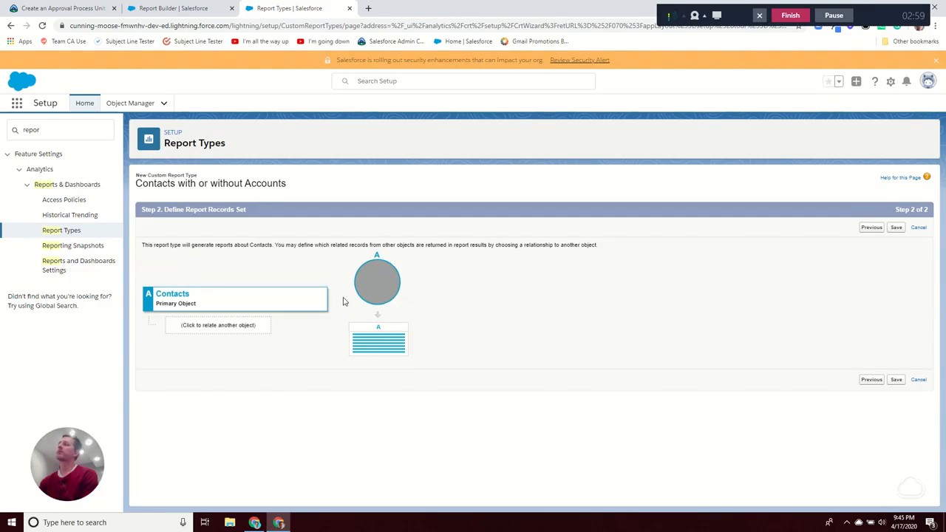
left_click(895, 228)
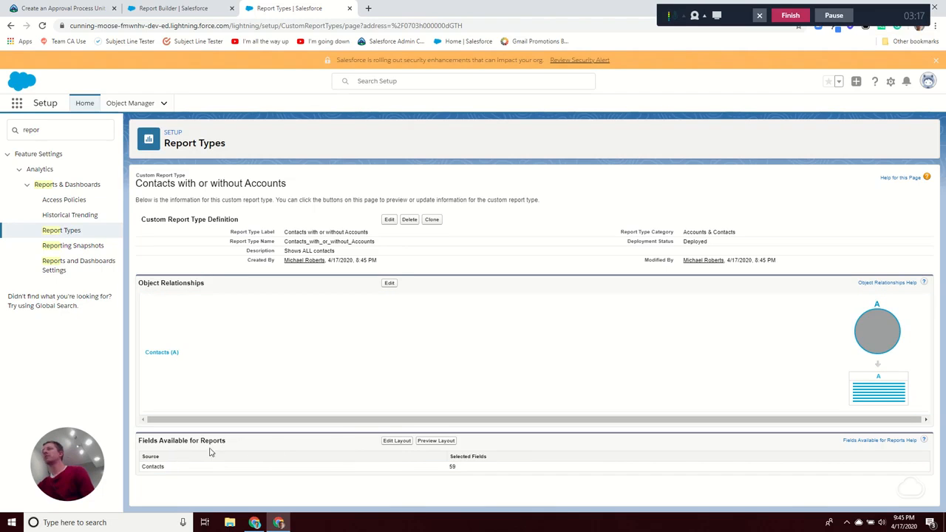
Step: Open the report type's field layout and page through the available Contacts fields
left_click(399, 441)
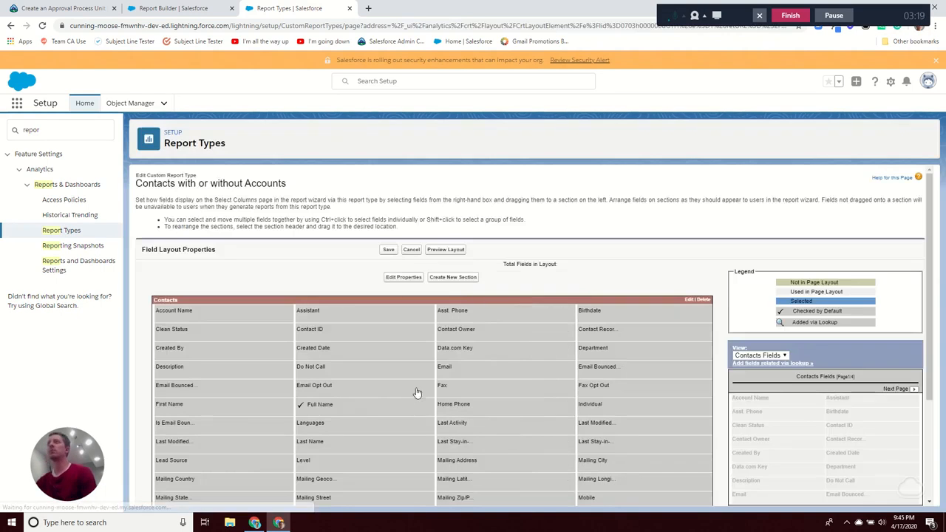
scroll(441, 328, "down", 3)
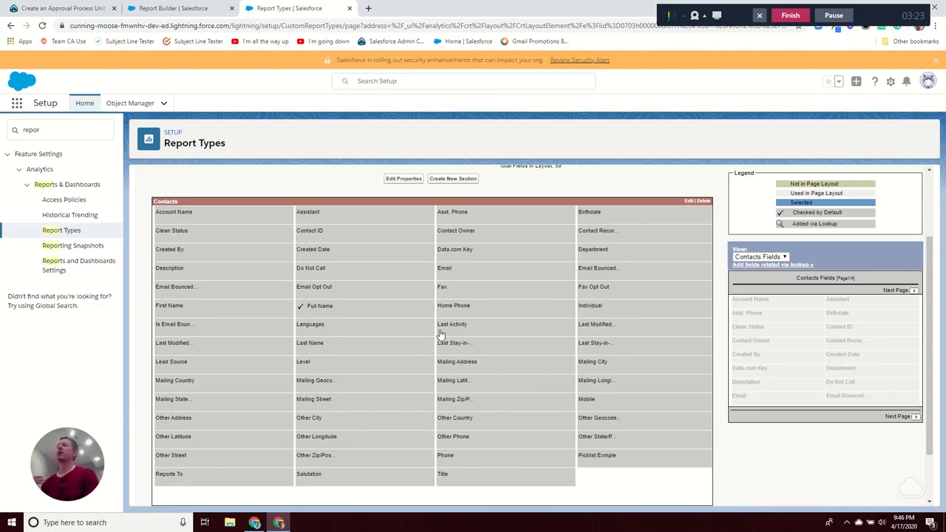
mouse_move(440, 334)
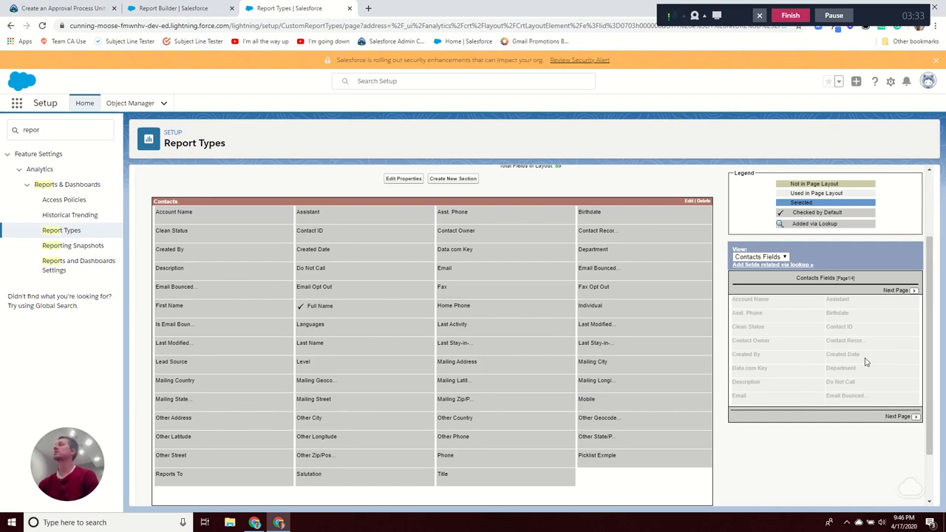
left_click(900, 291)
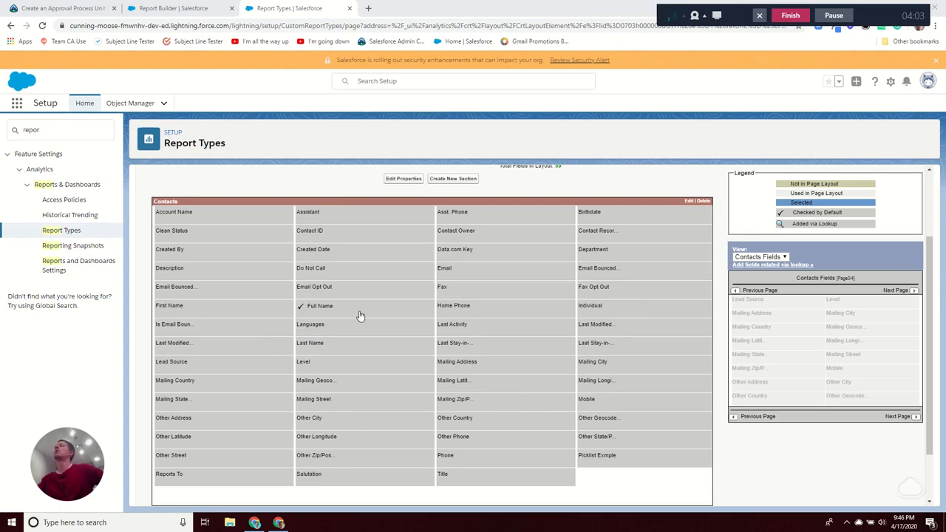
mouse_move(360, 316)
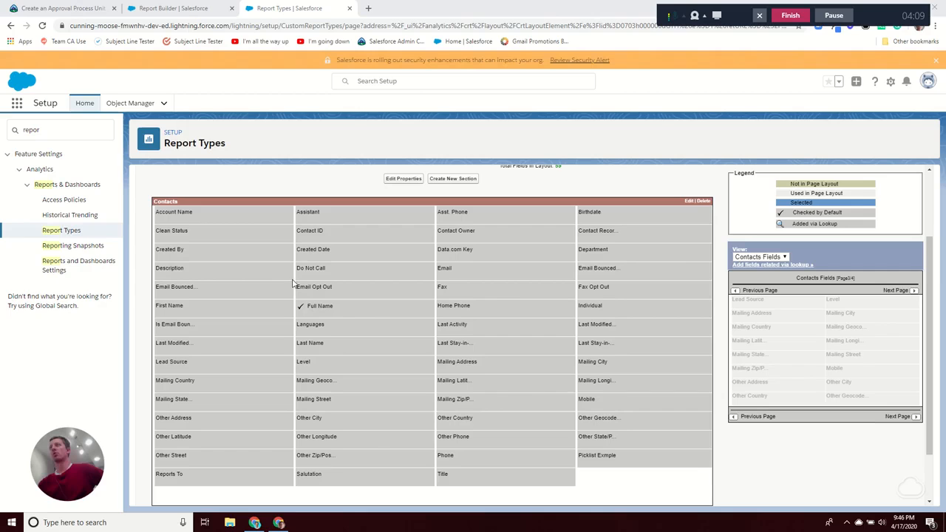
Step: Make the Account Name field checked by default
left_click_drag(238, 214, 237, 213)
double_click(236, 213)
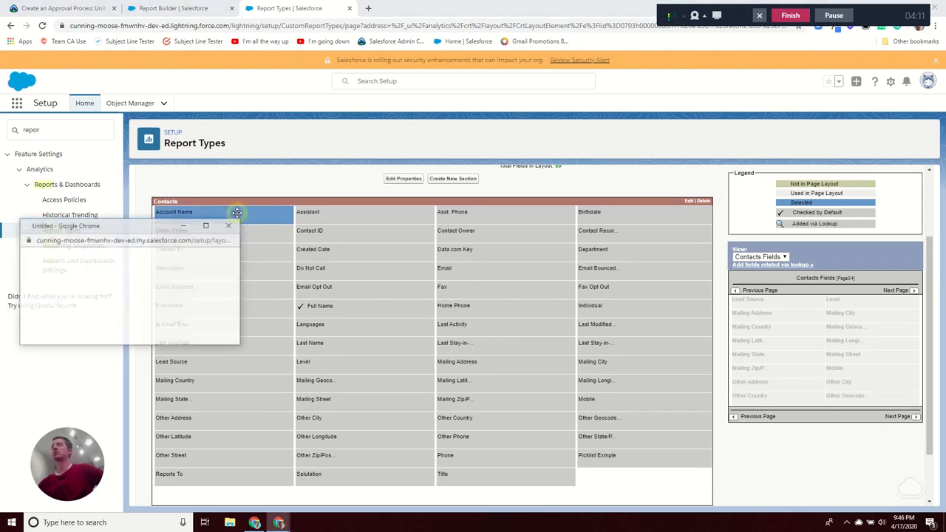
left_click_drag(173, 229, 469, 220)
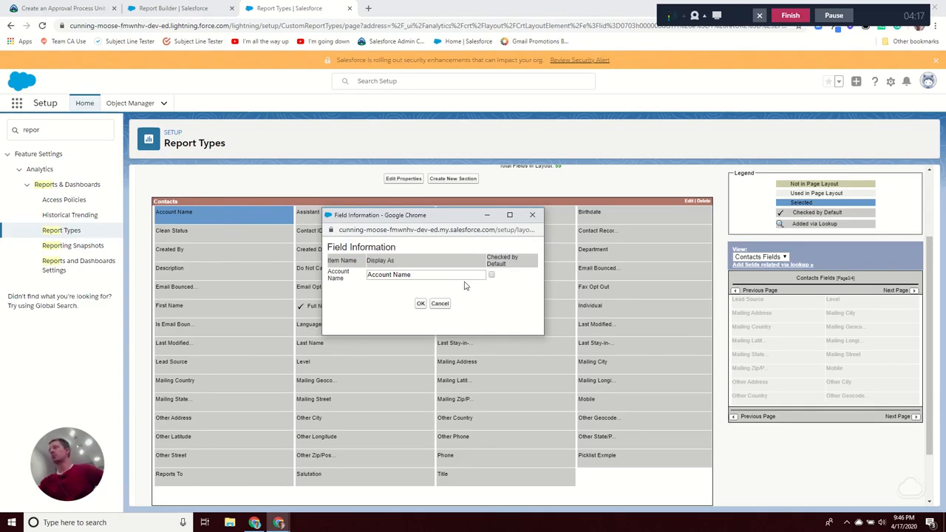
left_click(491, 275)
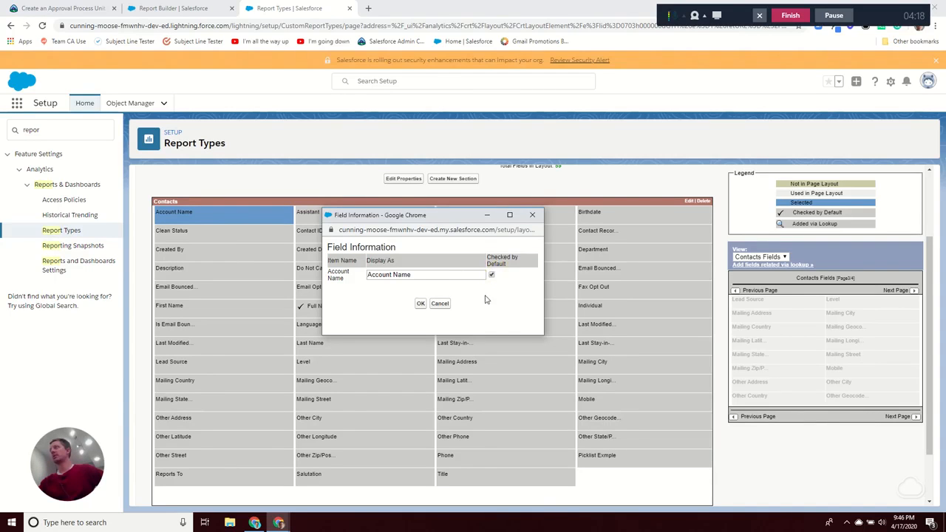
left_click(418, 304)
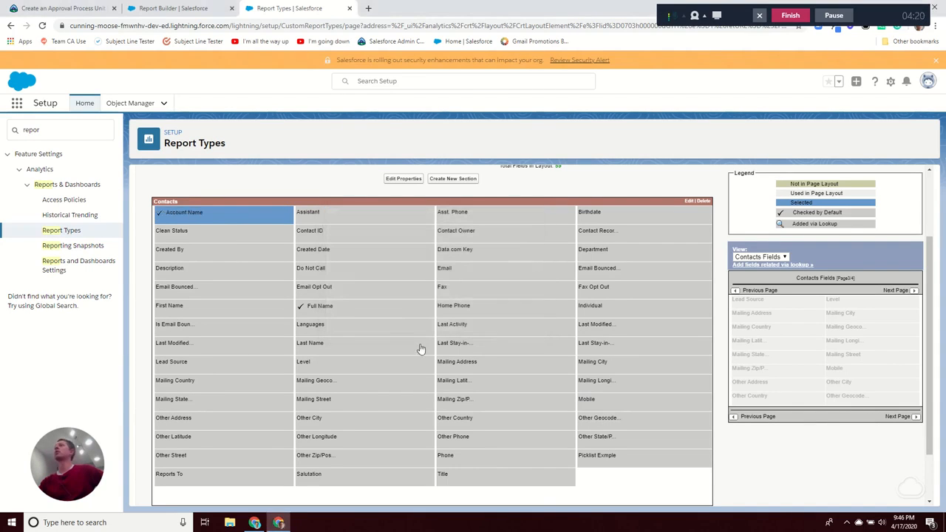
Step: Make the Email field checked by default
left_click(481, 279)
left_click(481, 275)
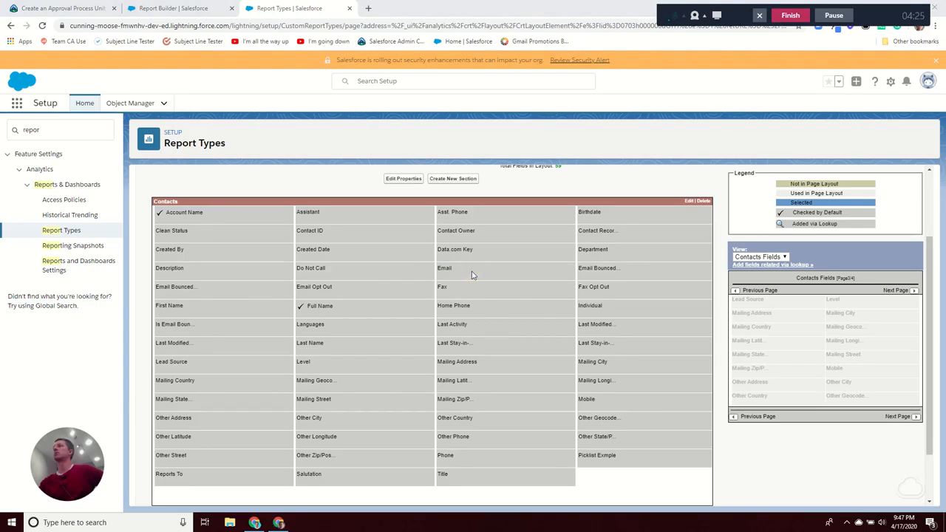
left_click(470, 274)
double_click(471, 274)
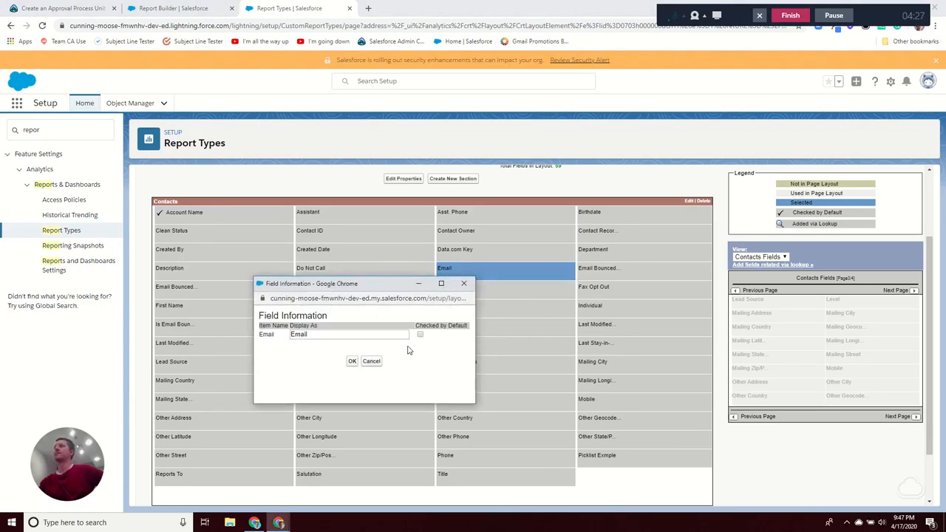
left_click(419, 336)
left_click(352, 361)
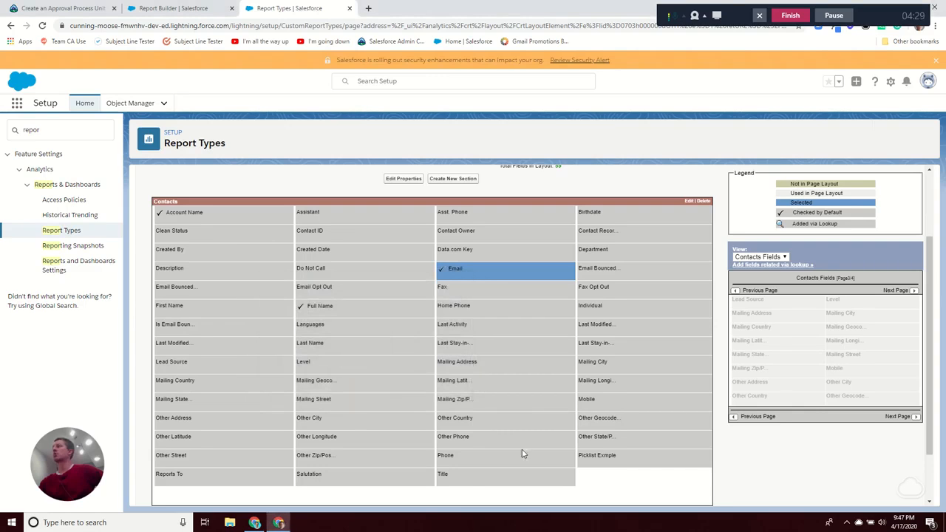
Step: Make the Title field checked by default and save the layout
left_click(469, 474)
double_click(469, 474)
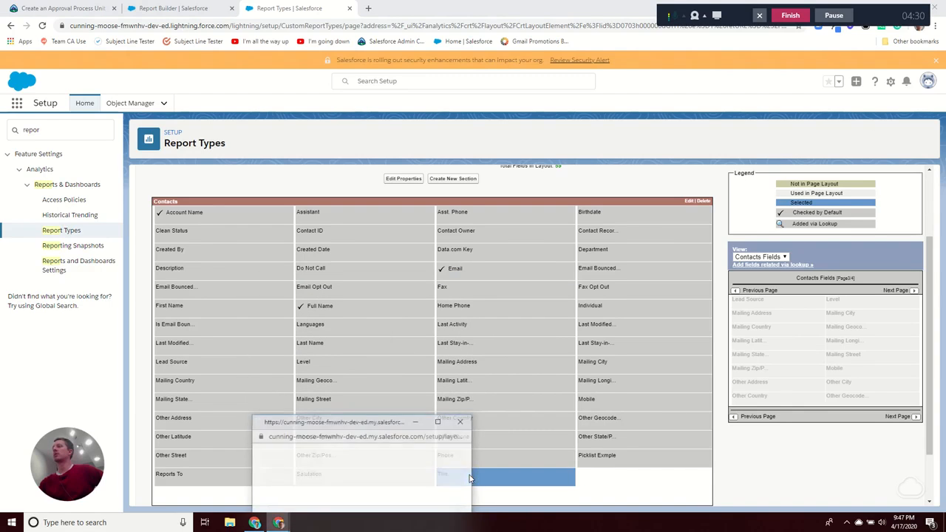
left_click(442, 395)
left_click(374, 421)
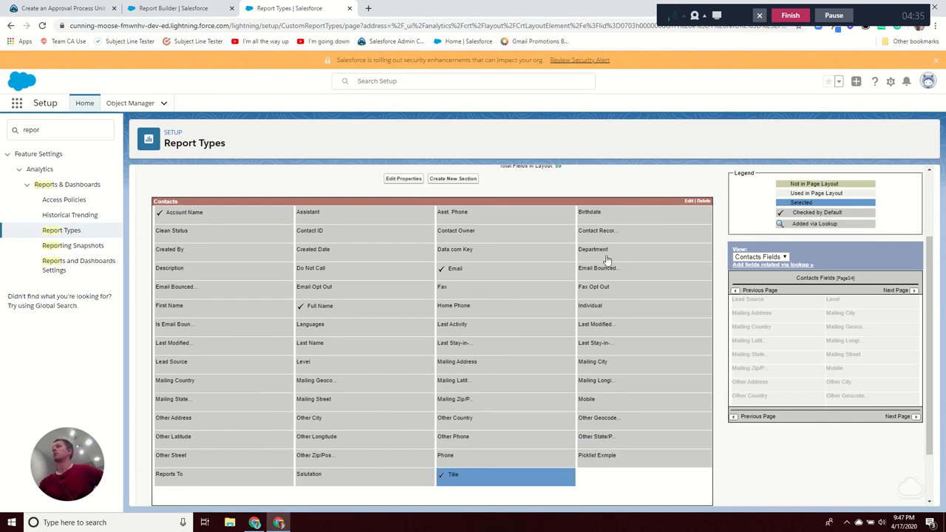
scroll(526, 256, "up", 2)
left_click(390, 250)
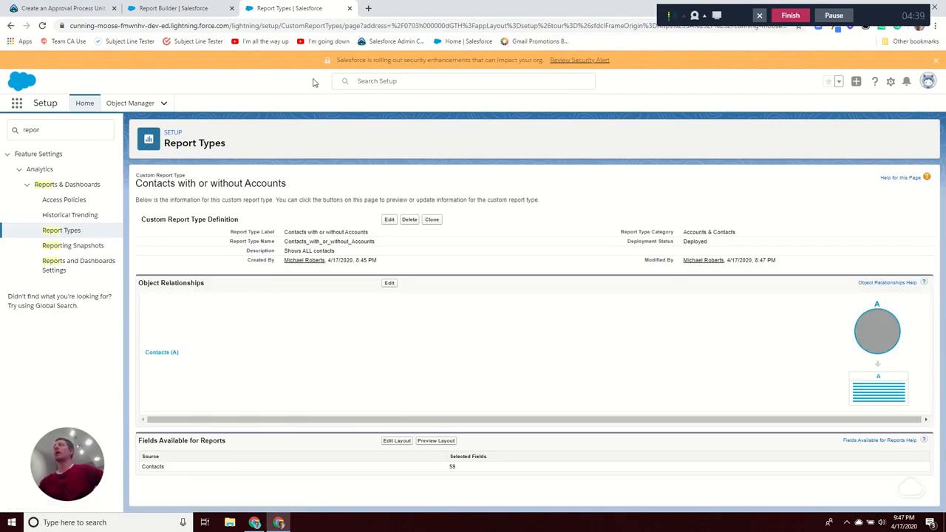
Step: Create a new report from the 'Contacts with or without Accounts' type and show its filters
left_click(201, 10)
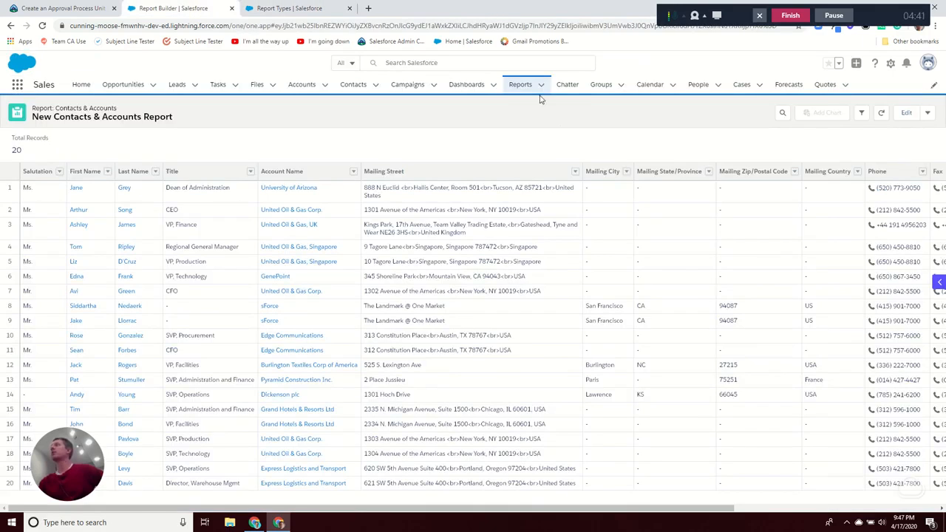
left_click(519, 85)
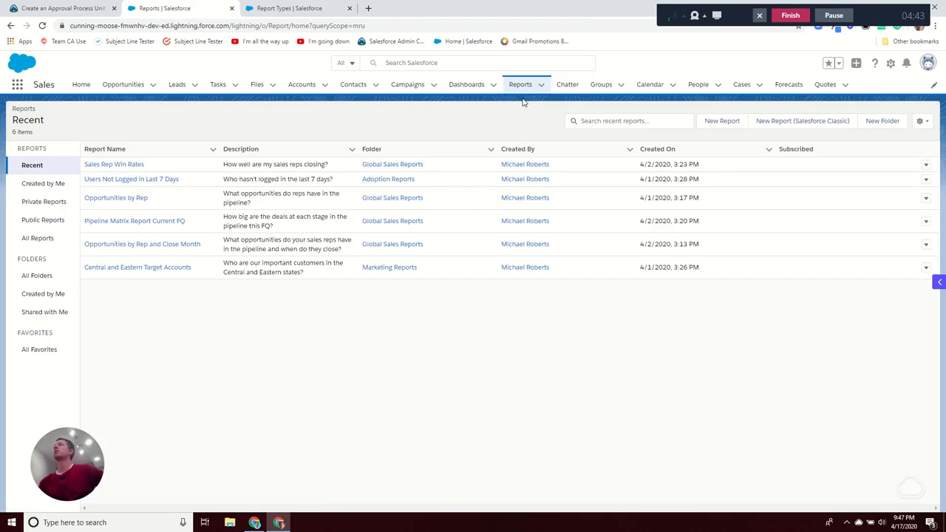
left_click(710, 123)
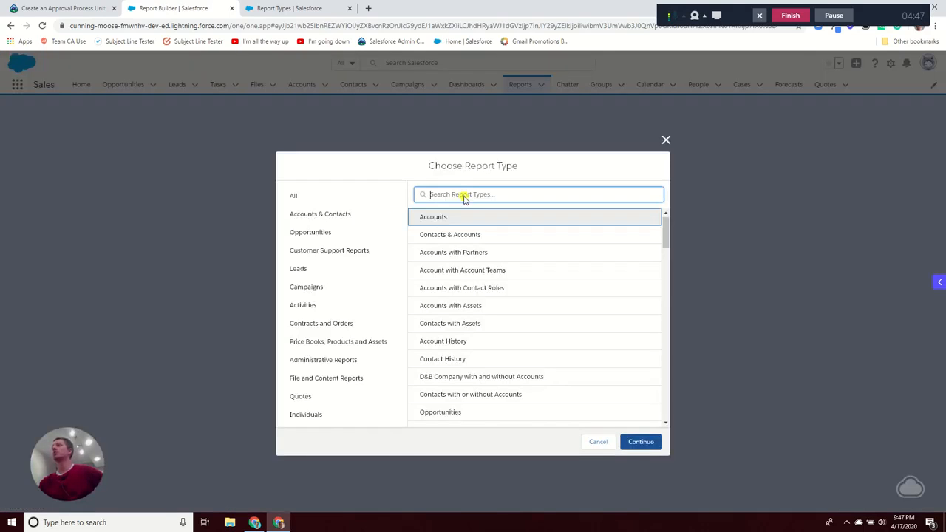
type("contacts")
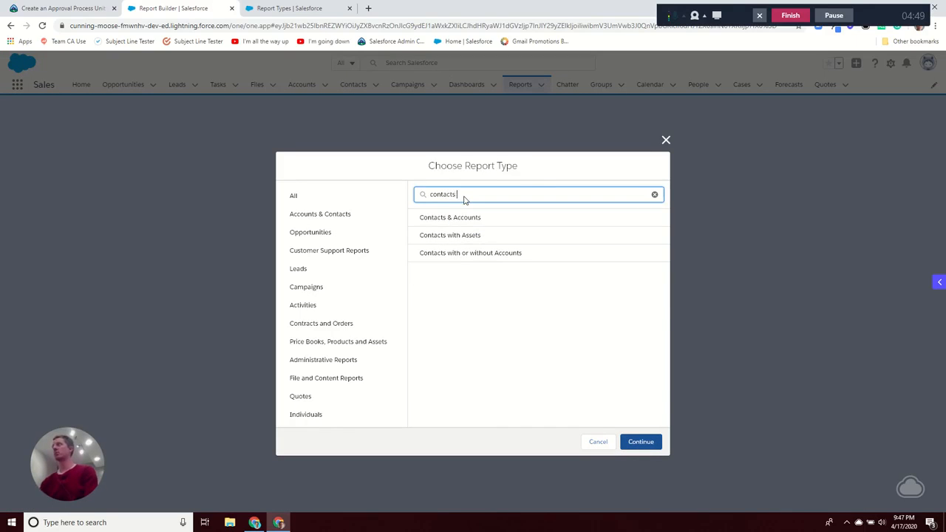
left_click(492, 253)
left_click(641, 441)
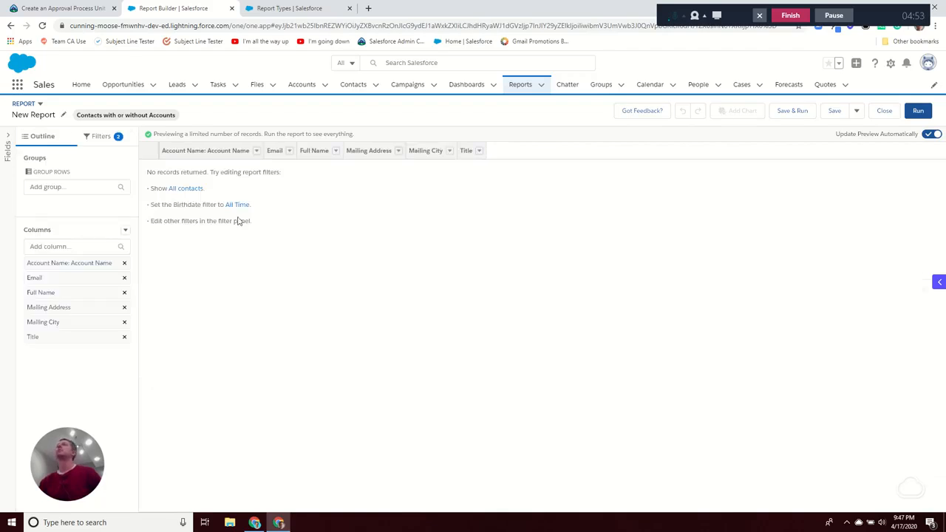
left_click(98, 141)
Step: Set the report's Show Me filter to All contacts
left_click(78, 200)
left_click(185, 202)
left_click(181, 255)
left_click(278, 222)
Step: Set the Birthdate filter range to All Time, previewing 21 contacts, and run the report
left_click(88, 237)
left_click(204, 241)
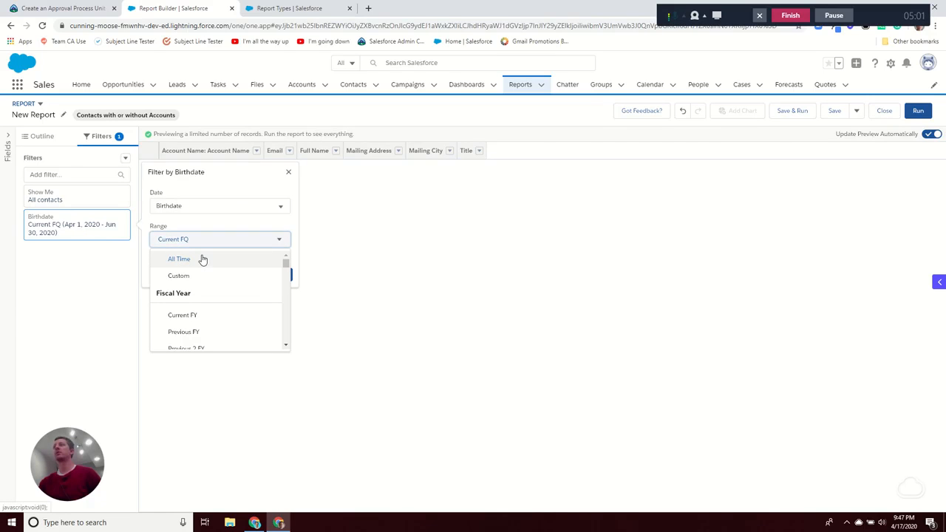
left_click(203, 259)
left_click(277, 274)
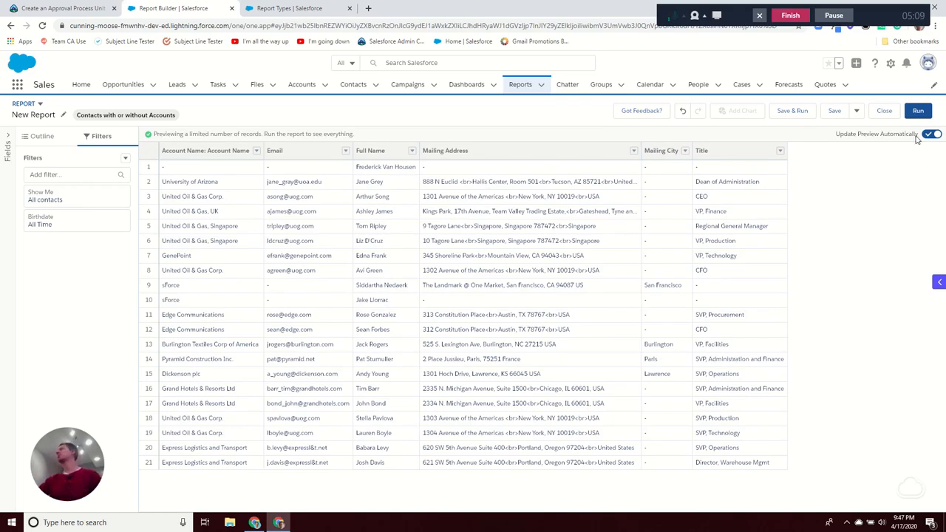
left_click(918, 110)
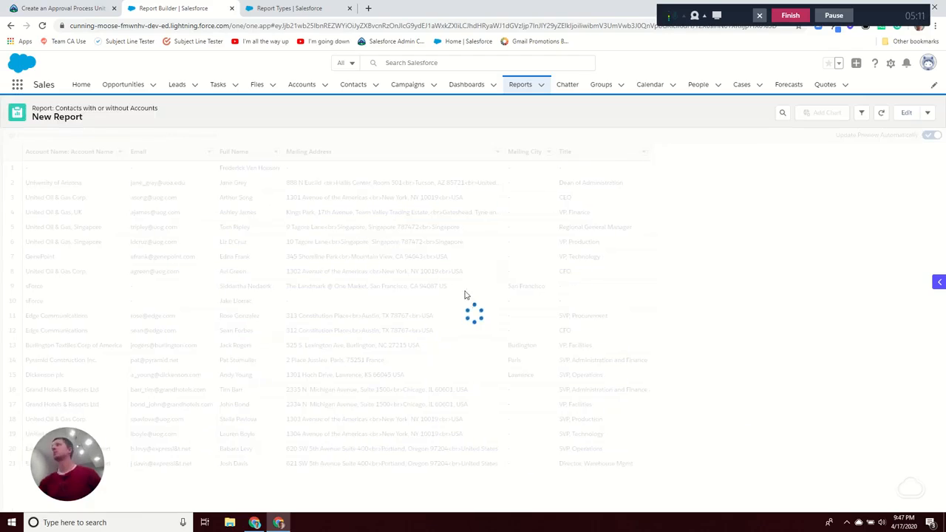